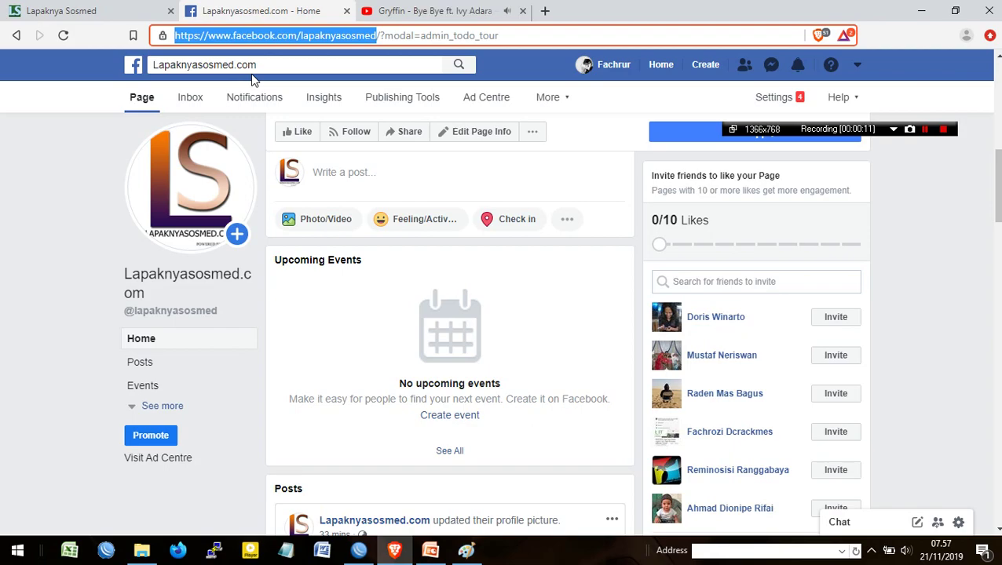
Step: Switch from the Facebook page to the Lapaknya Sosmed Pesan Baru order form tab
{"action": "left_click", "coordinate": [144, 7]}
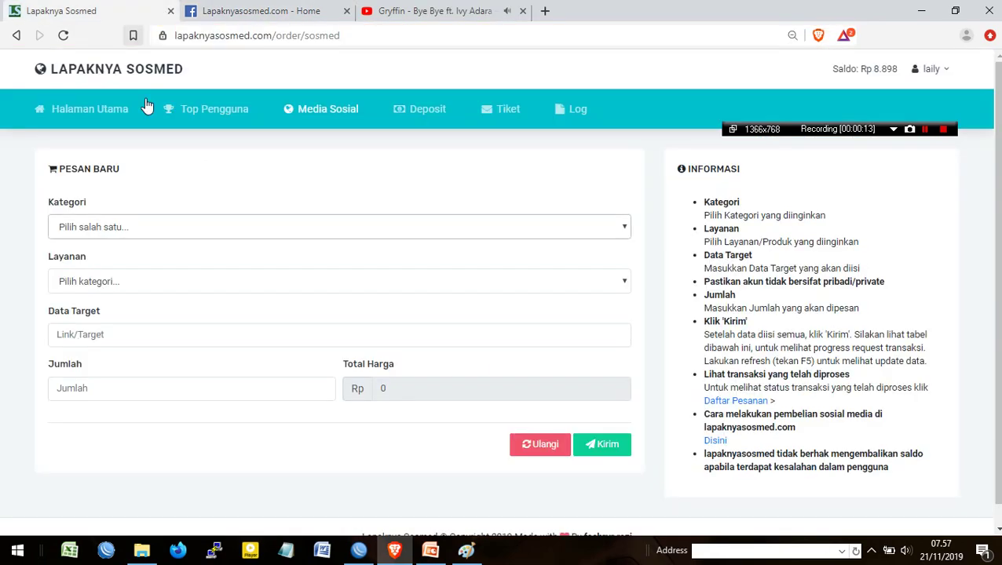
Step: Set the order category to Facebook Page Likes and pick the Fanspage Likes L2 service
{"action": "left_click", "coordinate": [198, 228]}
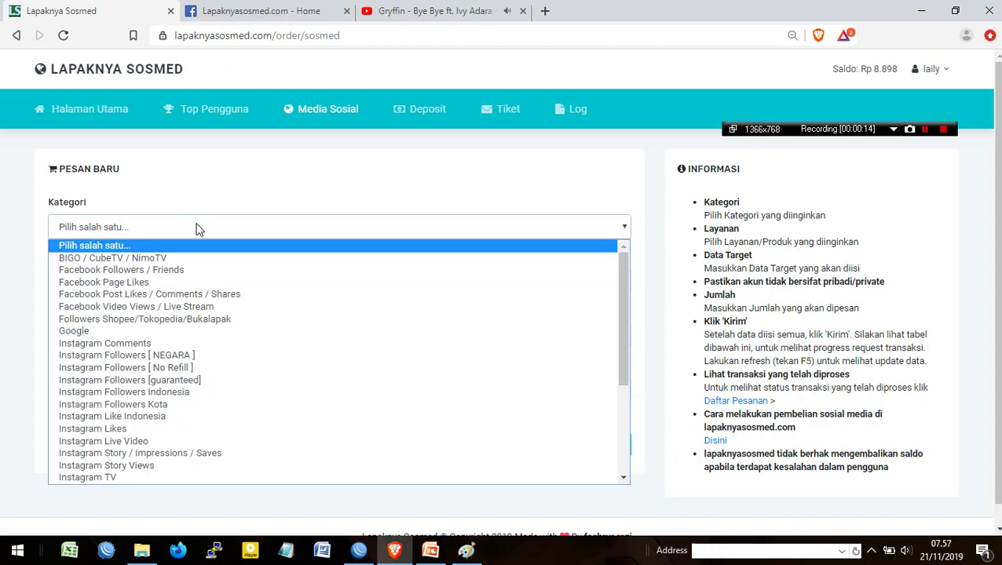
{"action": "left_click", "coordinate": [195, 284]}
{"action": "left_click", "coordinate": [195, 283]}
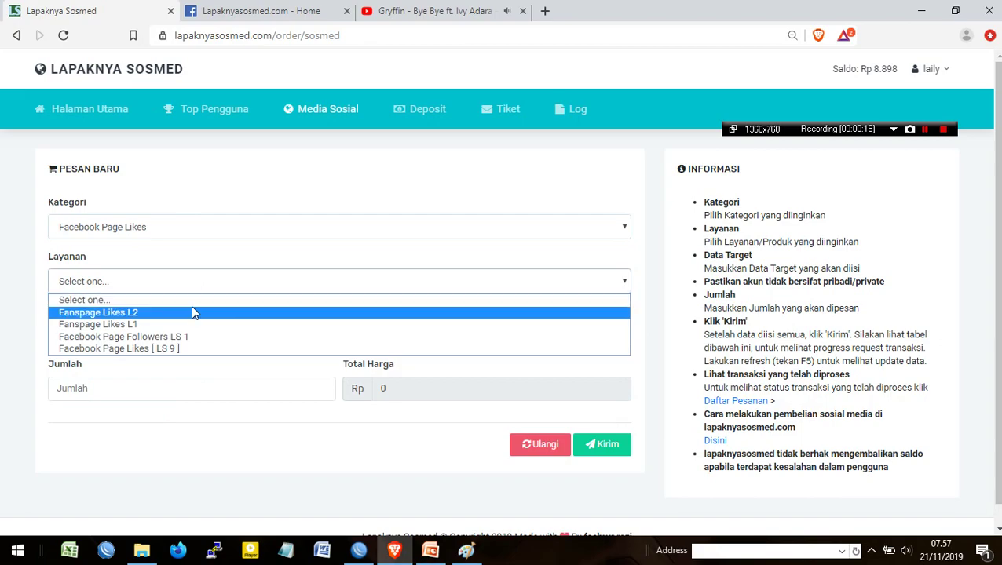
{"action": "left_click", "coordinate": [193, 313]}
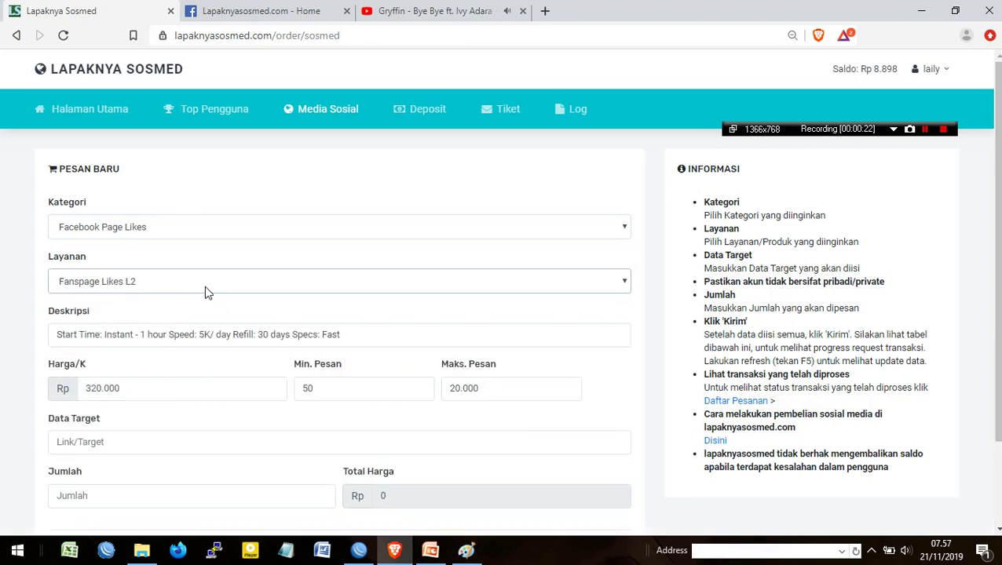
Step: Compare the Fanspage Likes L1, Facebook Page Followers LS 1 and Facebook Page Likes [ LS 9 ] services
{"action": "left_click", "coordinate": [204, 292]}
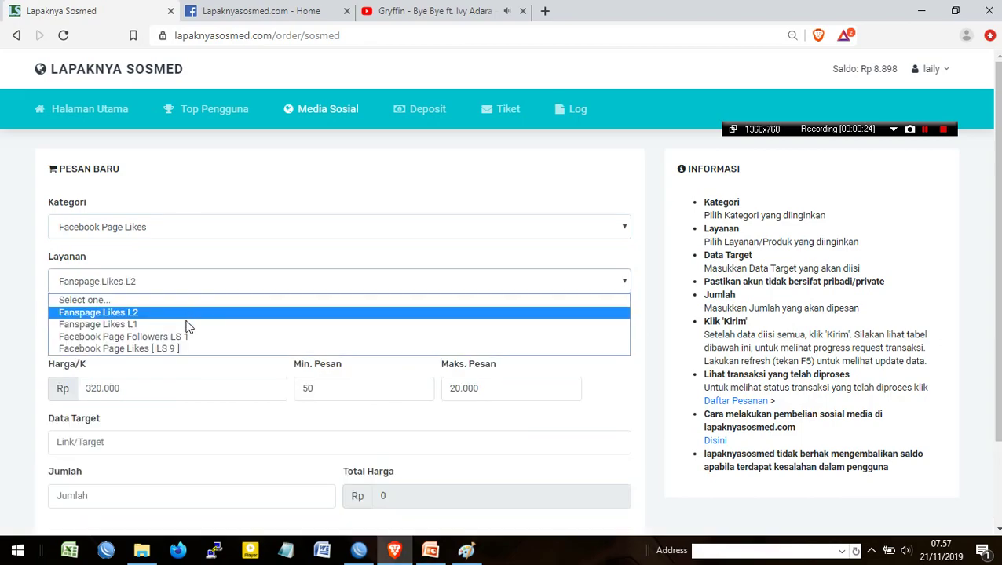
{"action": "left_click", "coordinate": [188, 325]}
{"action": "left_click", "coordinate": [190, 292]}
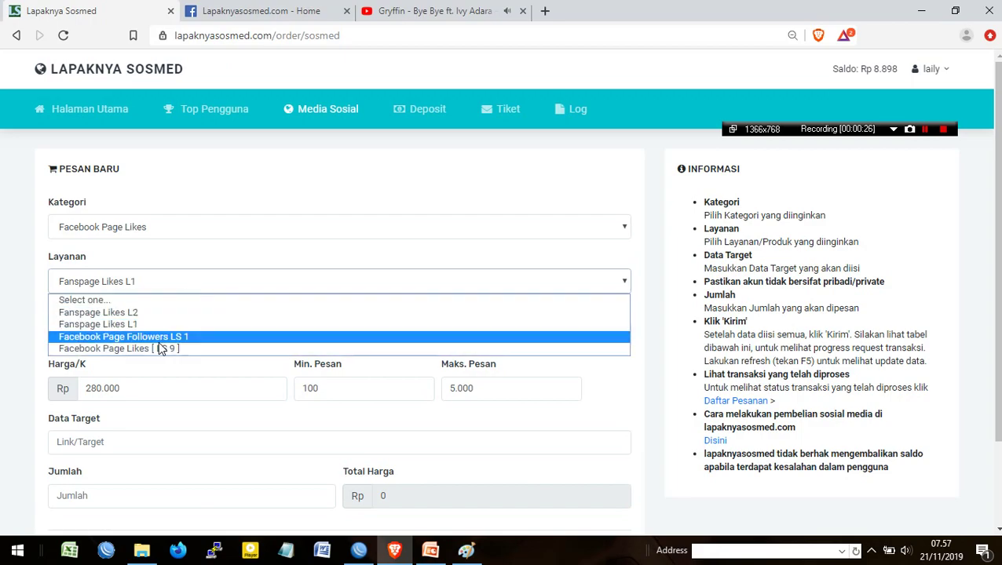
{"action": "left_click", "coordinate": [173, 337]}
{"action": "left_click", "coordinate": [179, 285]}
{"action": "left_click", "coordinate": [156, 348]}
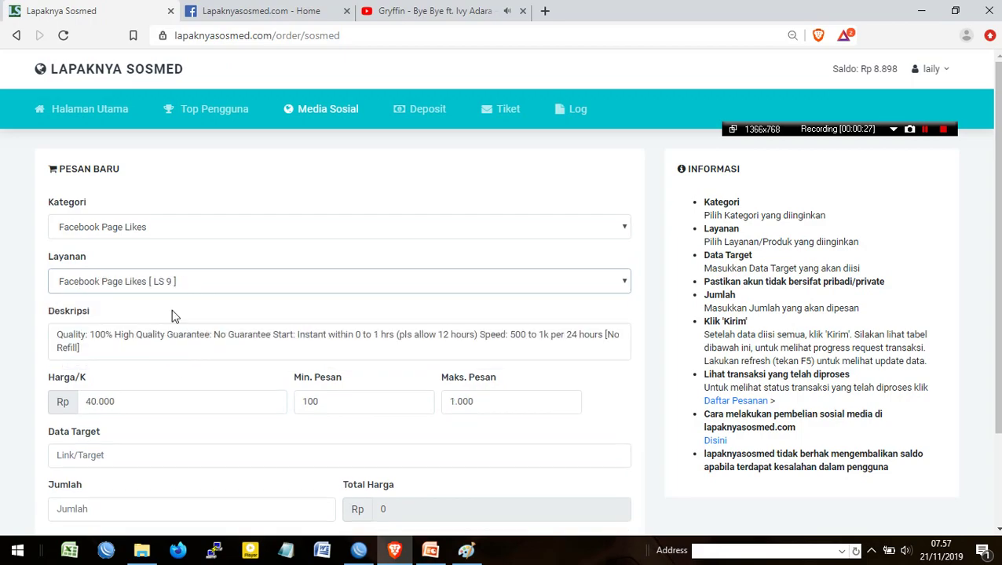
Step: Recheck L1, L2 and Followers LS 1, then settle on Facebook Page Likes [ LS 9 ] at 40.000 per K
{"action": "left_click", "coordinate": [177, 285]}
{"action": "left_click", "coordinate": [153, 325]}
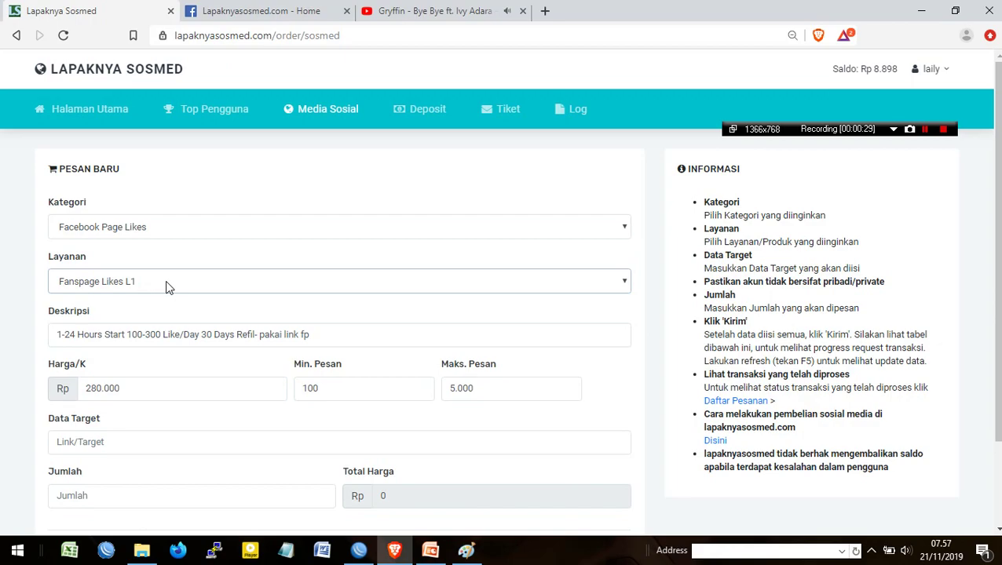
{"action": "left_click", "coordinate": [165, 284]}
{"action": "left_click", "coordinate": [157, 315]}
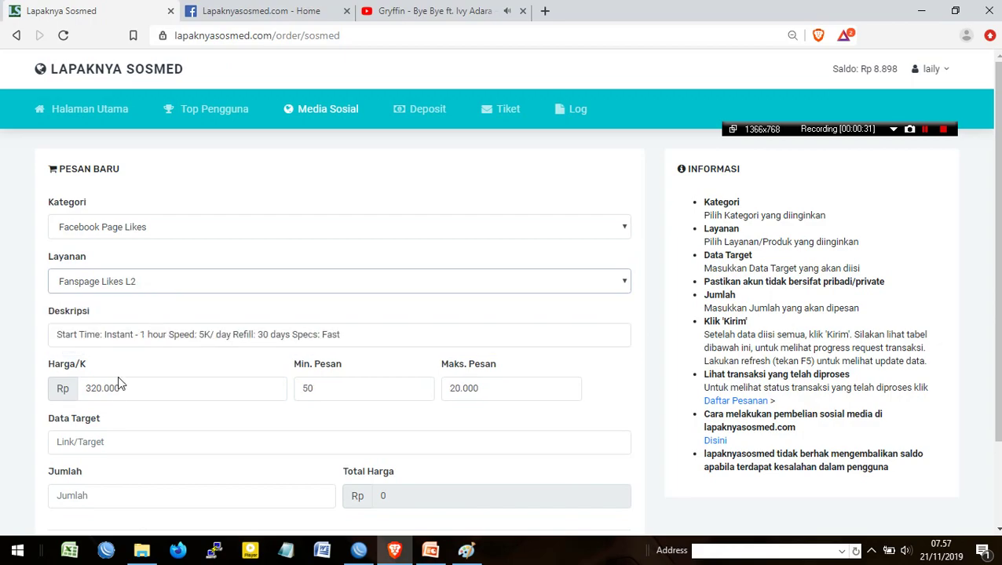
{"action": "left_click", "coordinate": [146, 290]}
{"action": "left_click", "coordinate": [131, 336]}
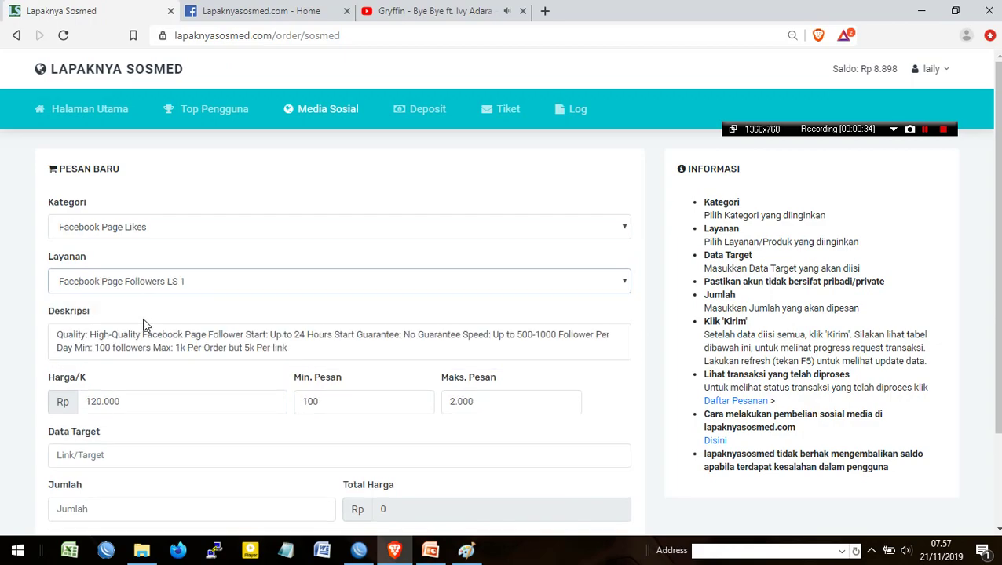
{"action": "left_click", "coordinate": [152, 282]}
{"action": "left_click", "coordinate": [123, 347]}
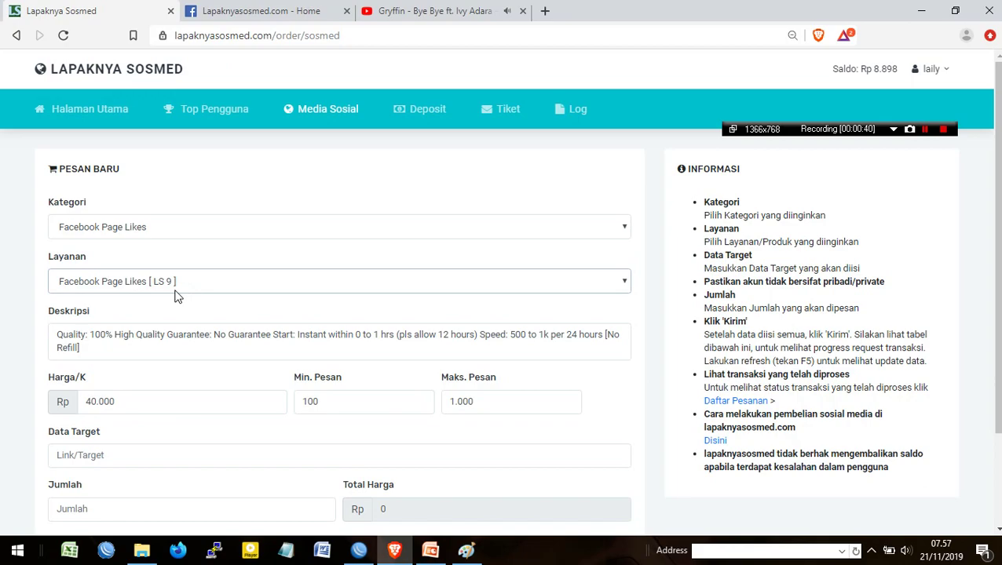
{"action": "left_click_drag", "start_coordinate": [56, 336], "coordinate": [316, 349]}
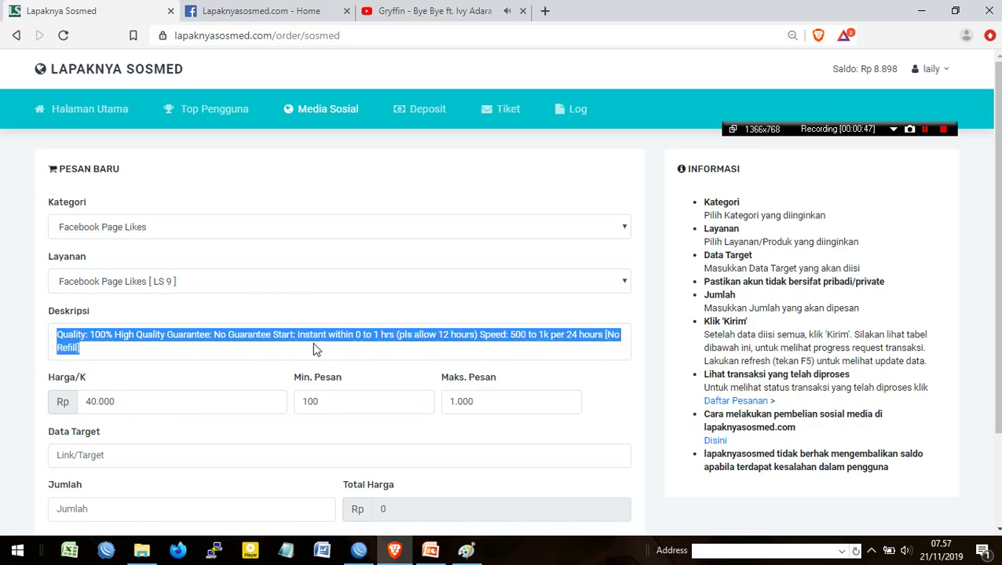
Step: Paste the lapaknyasosmed Facebook page link into the Data Target field
{"action": "left_click", "coordinate": [319, 348]}
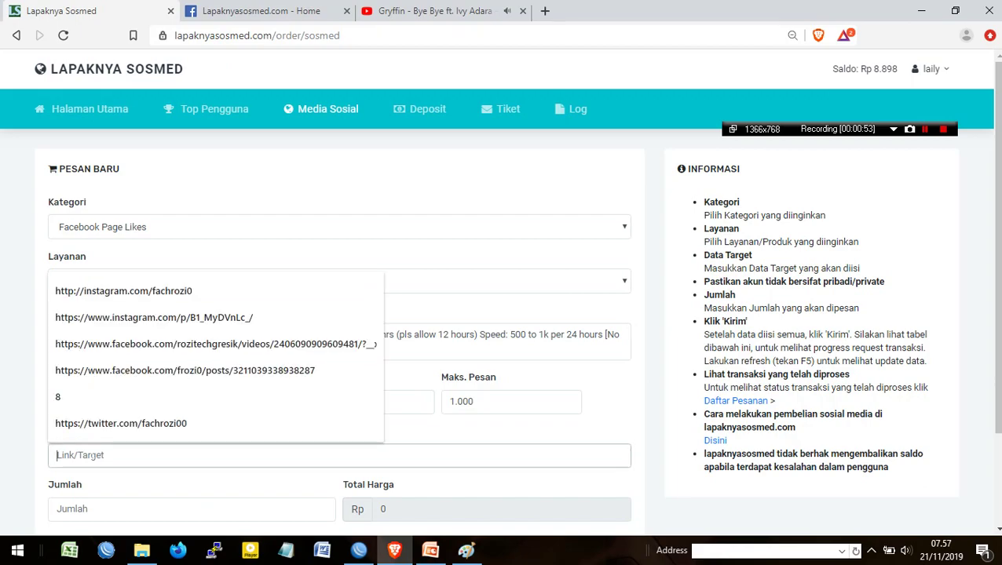
{"action": "type", "text": "https://www.facebook.com/lapaknyasosmed"}
{"action": "left_click", "coordinate": [345, 109]}
{"action": "scroll", "coordinate": [253, 328], "scroll_direction": "down", "scroll_amount": 1}
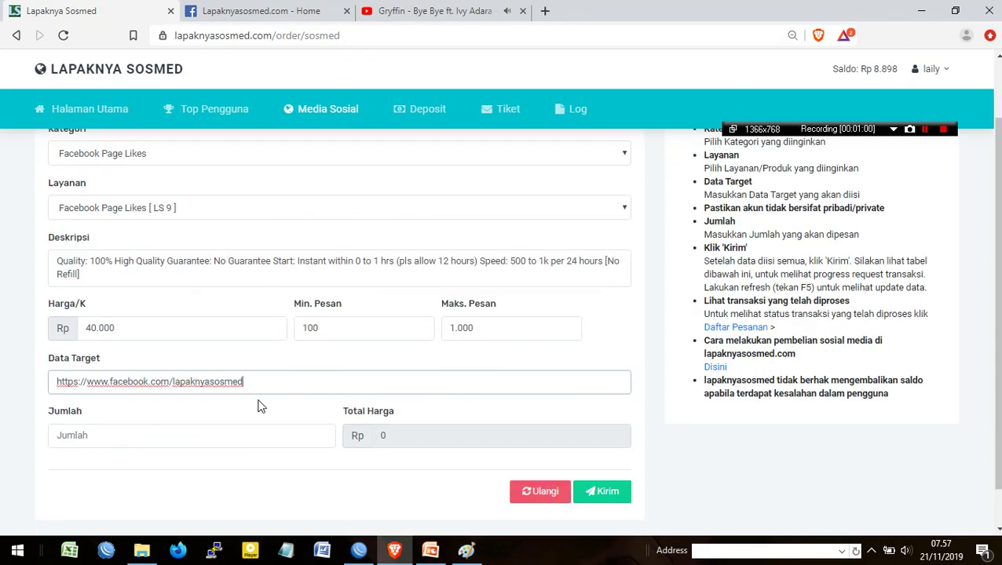
Step: Set the quantity to 150 and submit the order, accepted at Rp 6.000
{"action": "left_click", "coordinate": [259, 435]}
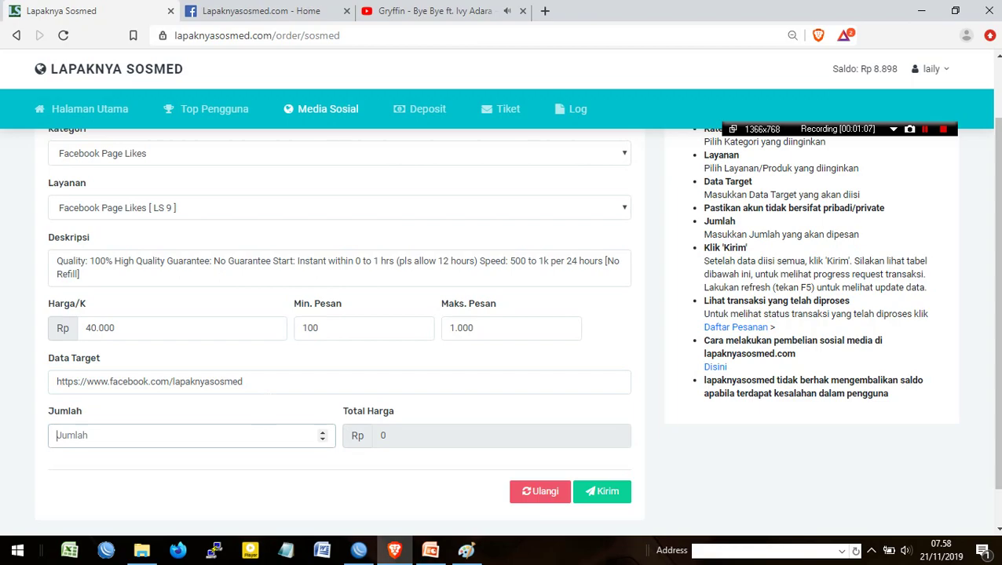
{"action": "type", "text": "100"}
{"action": "key", "text": "BackSpace"}
{"action": "key", "text": "BackSpace"}
{"action": "type", "text": "20"}
{"action": "key", "text": "BackSpace"}
{"action": "key", "text": "BackSpace"}
{"action": "type", "text": "50"}
{"action": "left_click", "coordinate": [623, 502]}
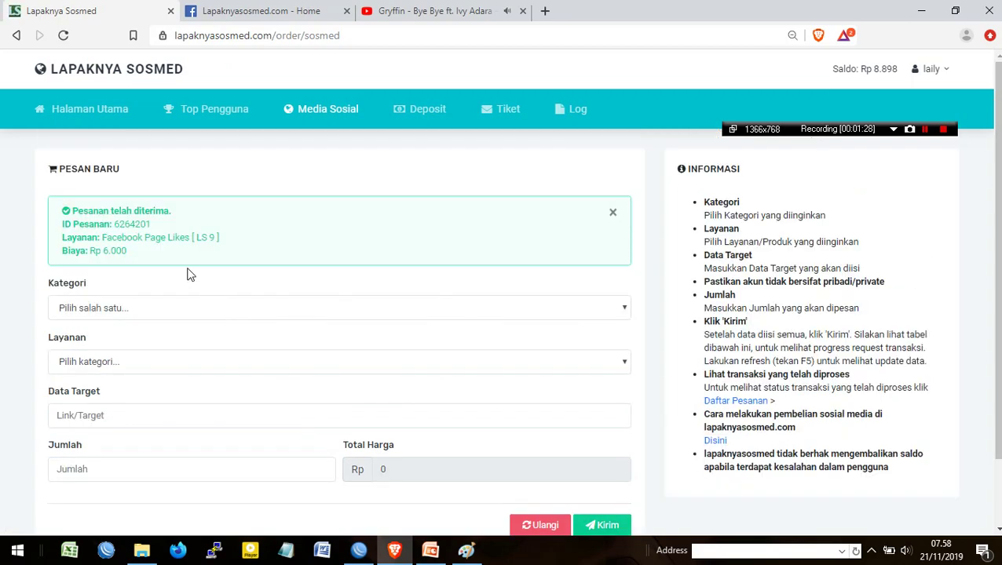
Step: Check the order confirmation and ID, then go to Media Sosial > Riwayat Pesanan
{"action": "left_click_drag", "start_coordinate": [109, 210], "coordinate": [110, 228]}
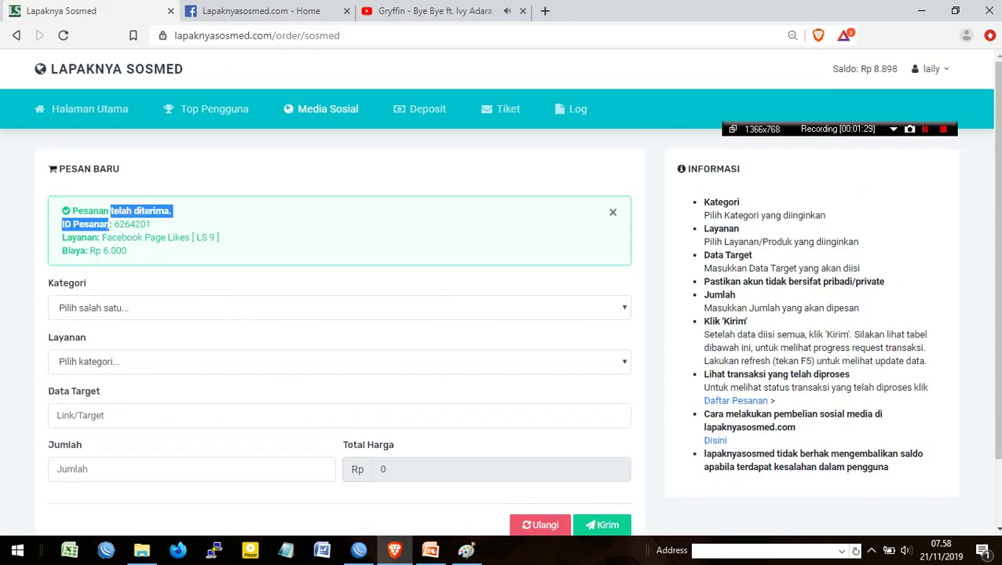
{"action": "left_click", "coordinate": [110, 237]}
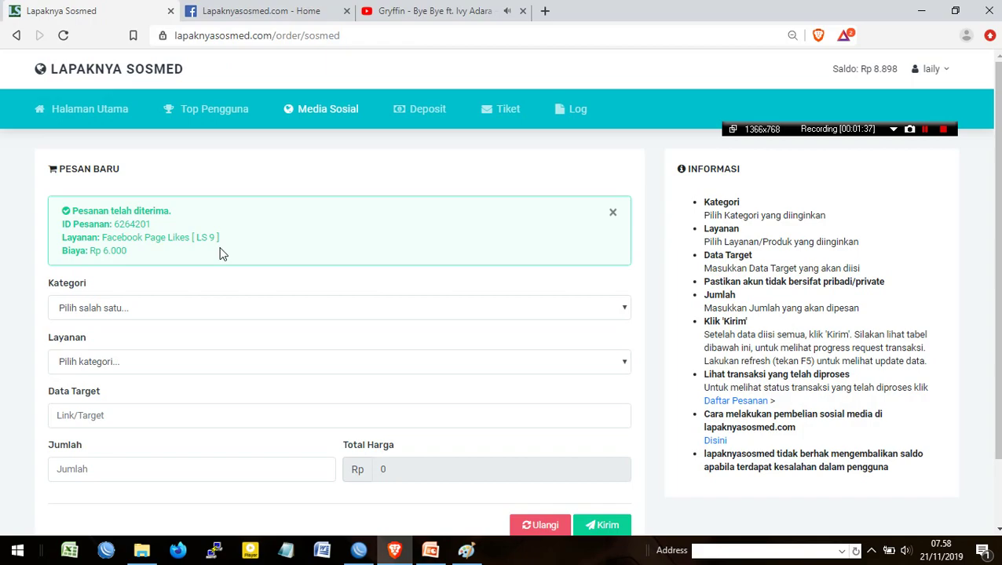
{"action": "left_click", "coordinate": [313, 118]}
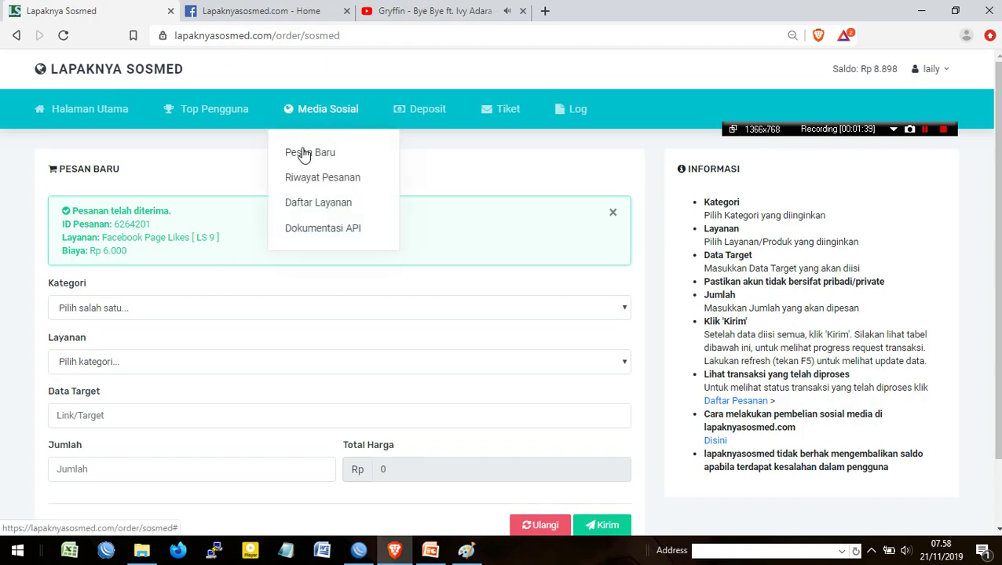
{"action": "left_click", "coordinate": [295, 179]}
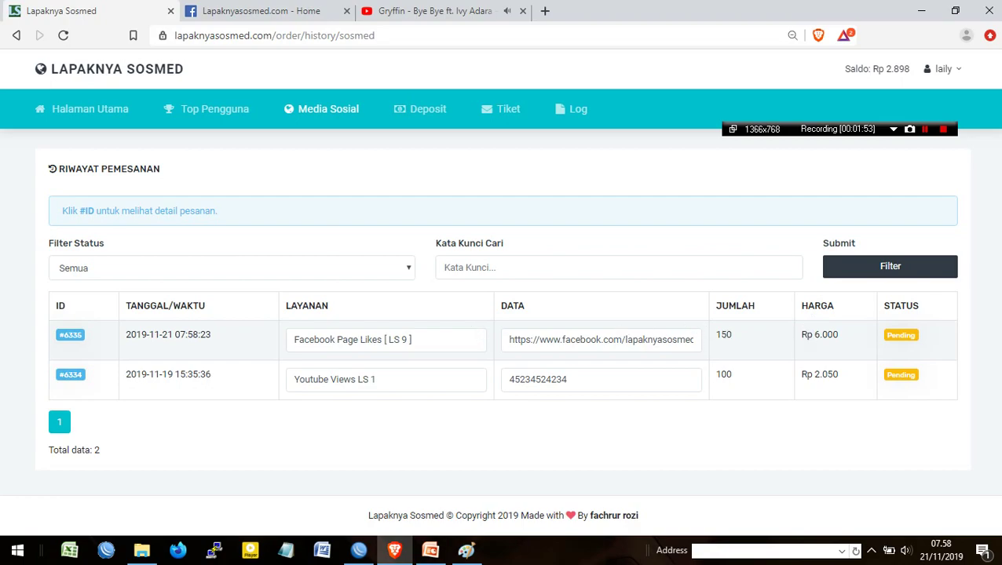
Step: Reload the Facebook page tab, then return to the Lapaknya Sosmed order history
{"action": "left_click", "coordinate": [213, 10]}
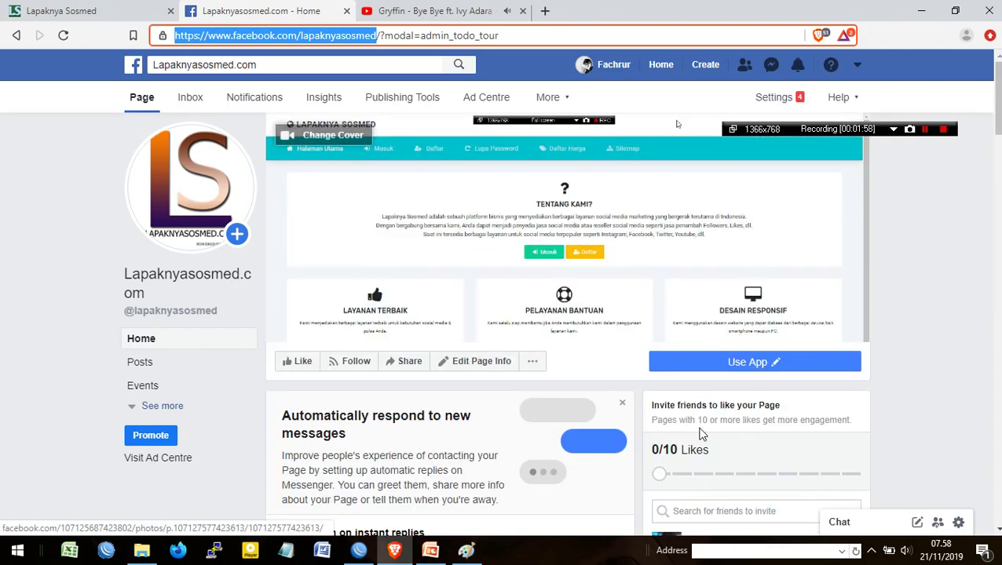
{"action": "key", "text": "Return"}
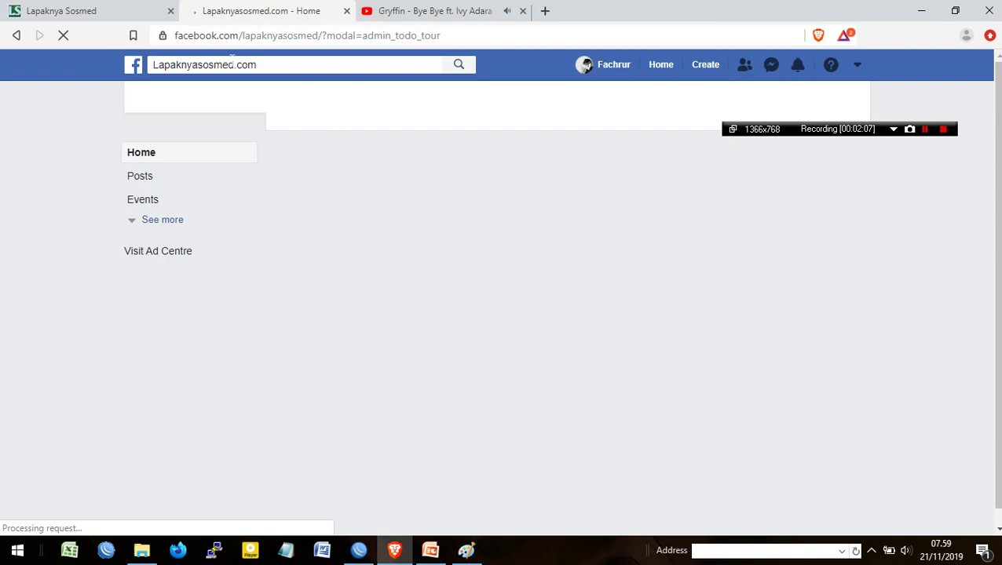
{"action": "left_click", "coordinate": [134, 11]}
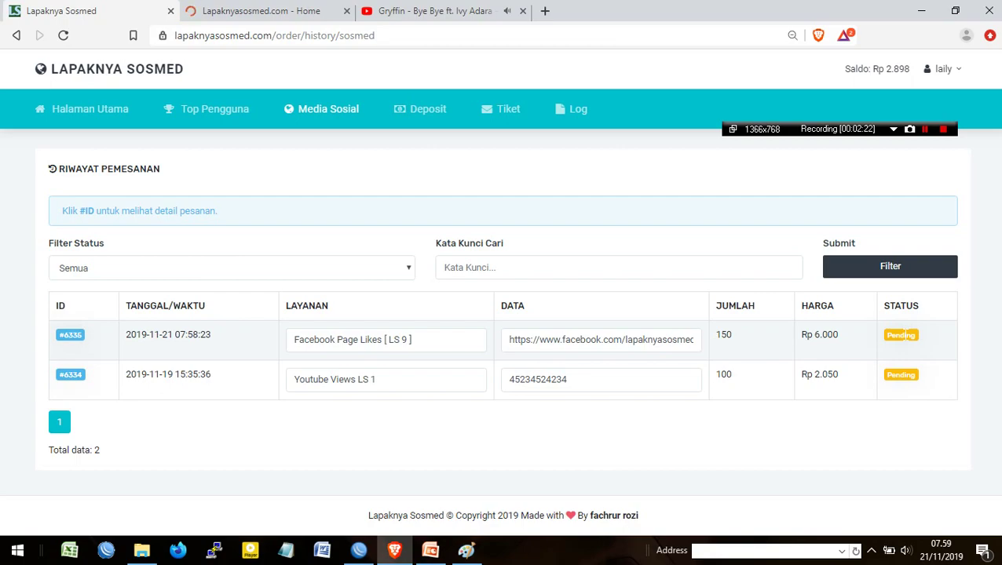
Step: Copy the order ID 6335 from its order details window
{"action": "left_click", "coordinate": [83, 338]}
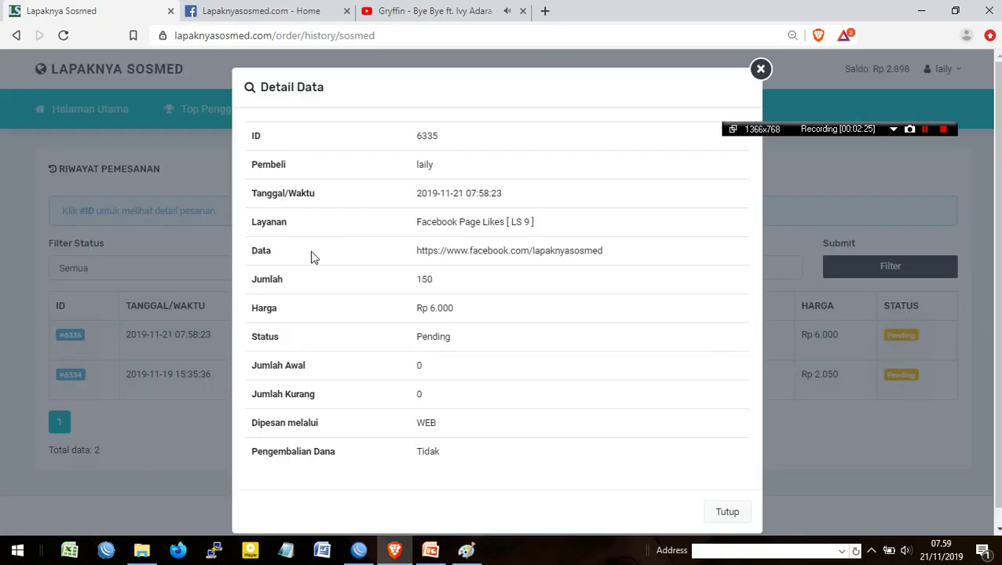
{"action": "double_click", "coordinate": [426, 135]}
{"action": "right_click", "coordinate": [427, 137]}
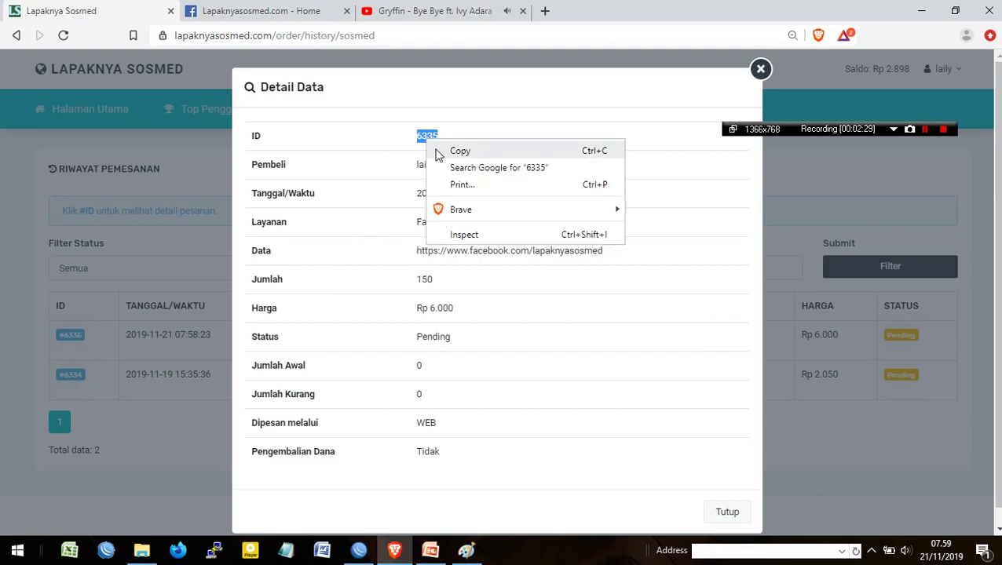
{"action": "left_click", "coordinate": [437, 149]}
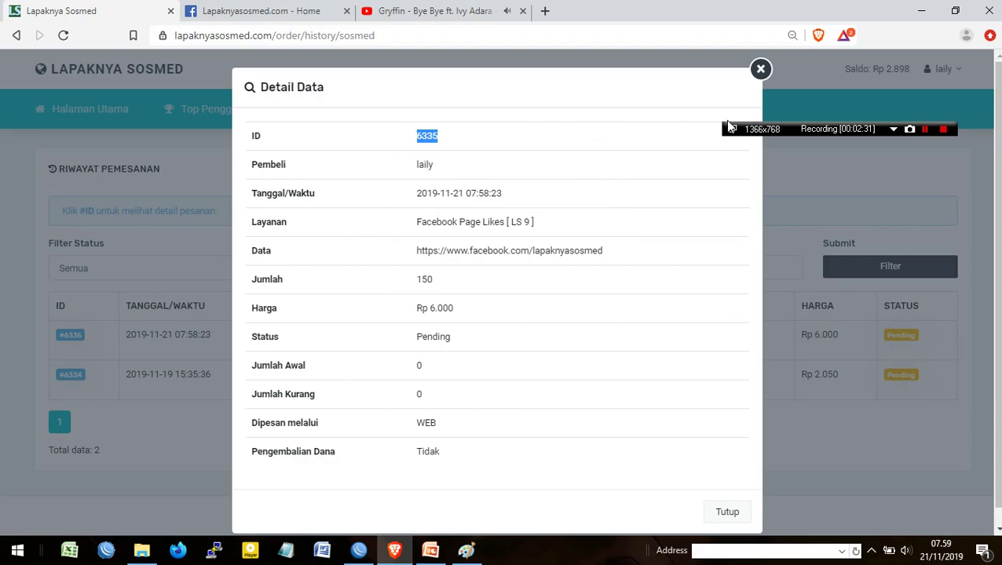
{"action": "left_click", "coordinate": [760, 70]}
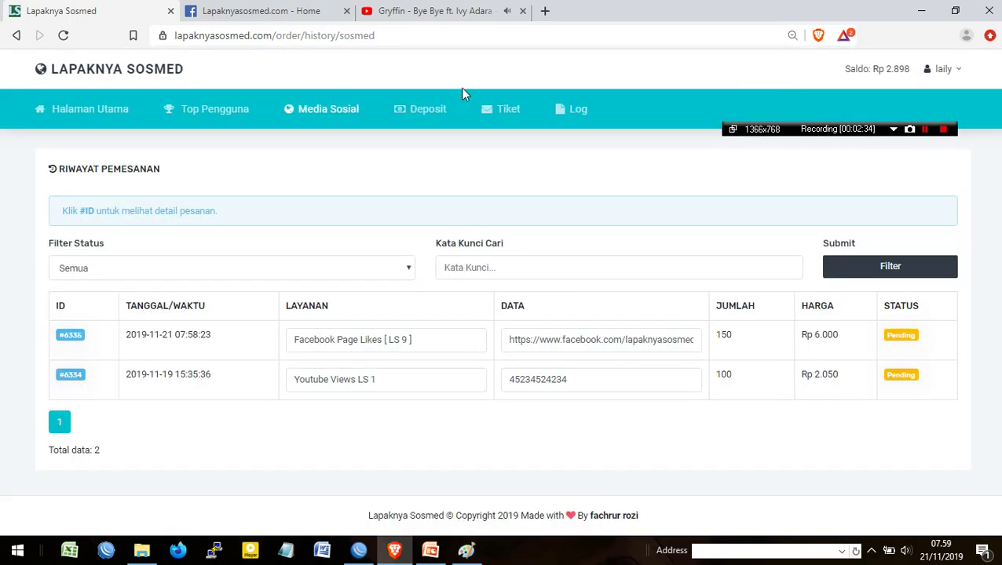
Step: Start a Tiket > Submit ticket titled '6335 error mohon di proses'; open order history in a new tab
{"action": "mouse_move", "coordinate": [480, 115]}
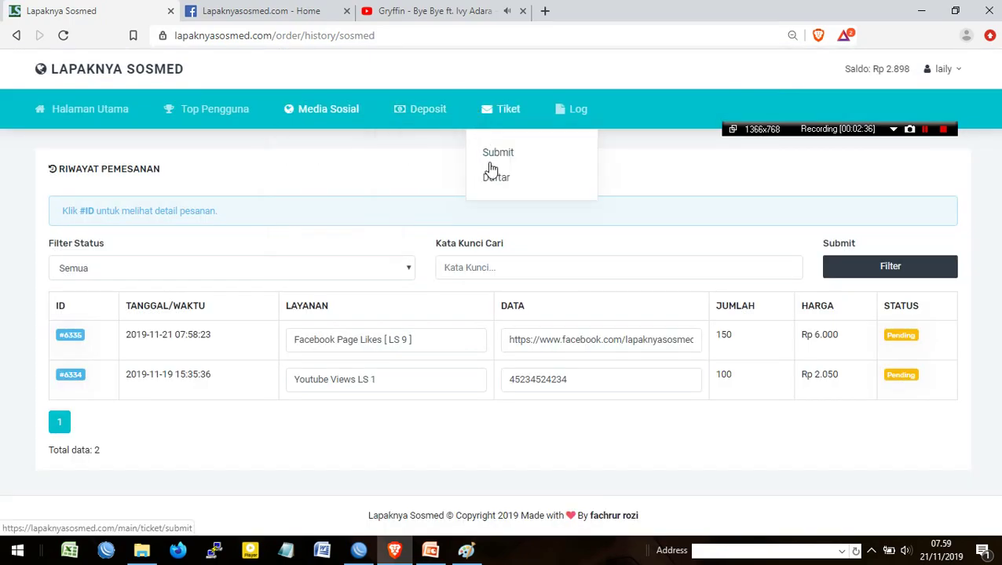
{"action": "left_click", "coordinate": [488, 153]}
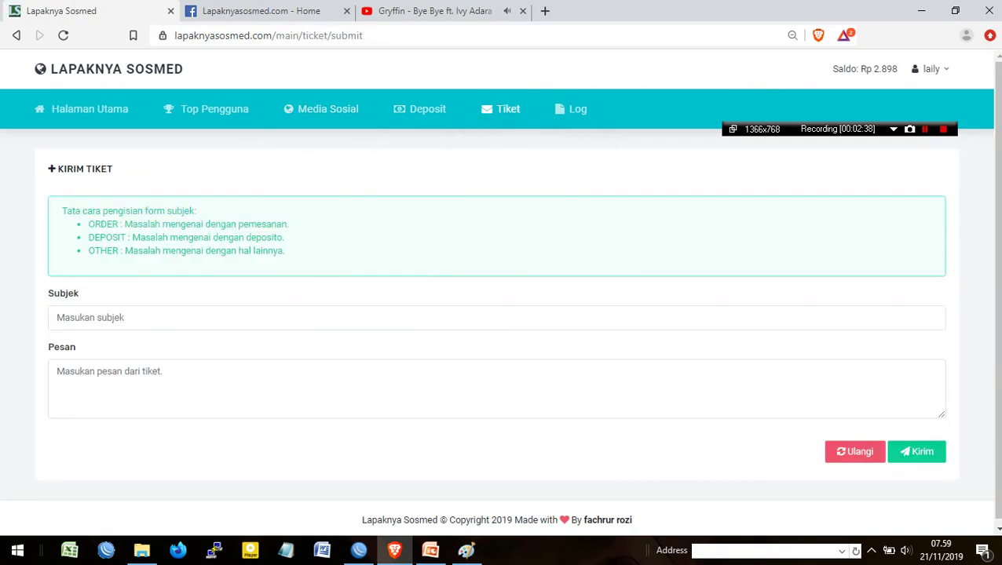
{"action": "left_click", "coordinate": [274, 314]}
{"action": "type", "text": "6335"}
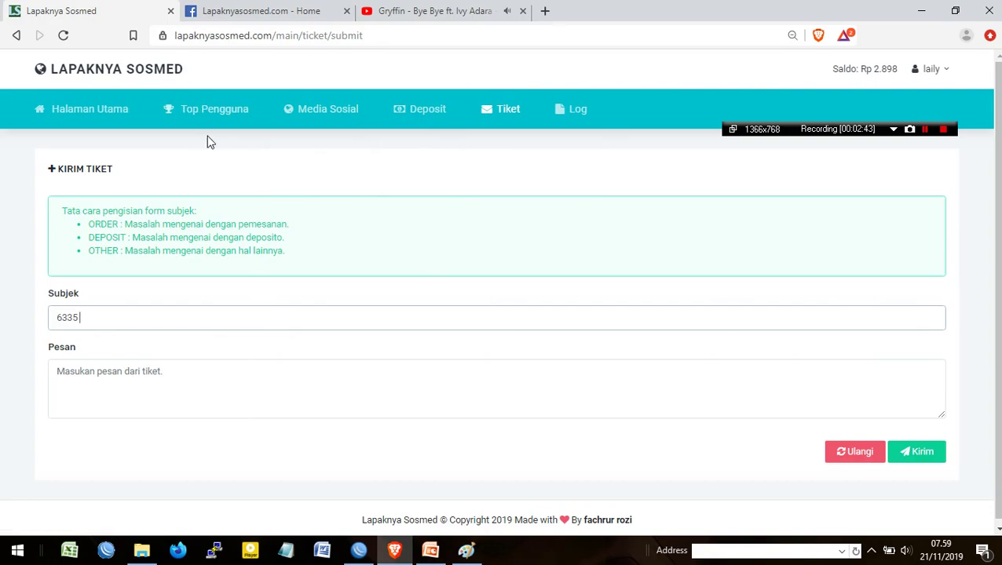
{"action": "type", "text": " error mohon di proses"}
{"action": "mouse_move", "coordinate": [377, 112]}
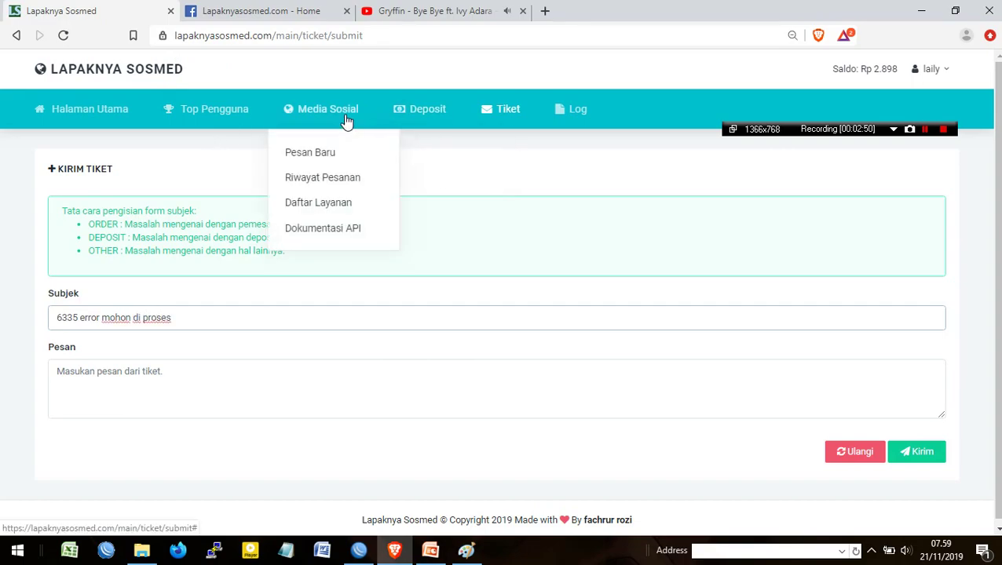
{"action": "middle_click", "coordinate": [322, 183]}
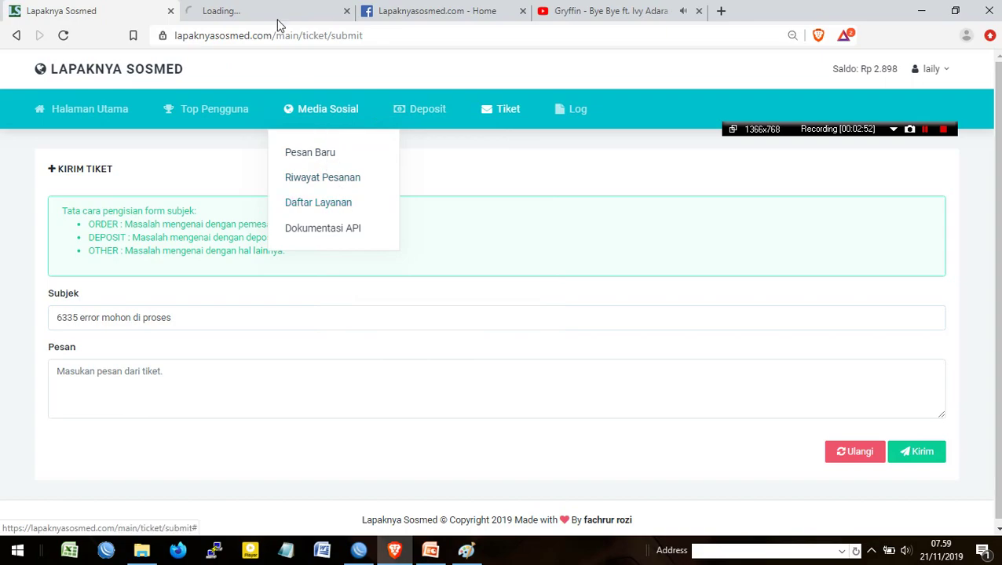
{"action": "left_click", "coordinate": [269, 10]}
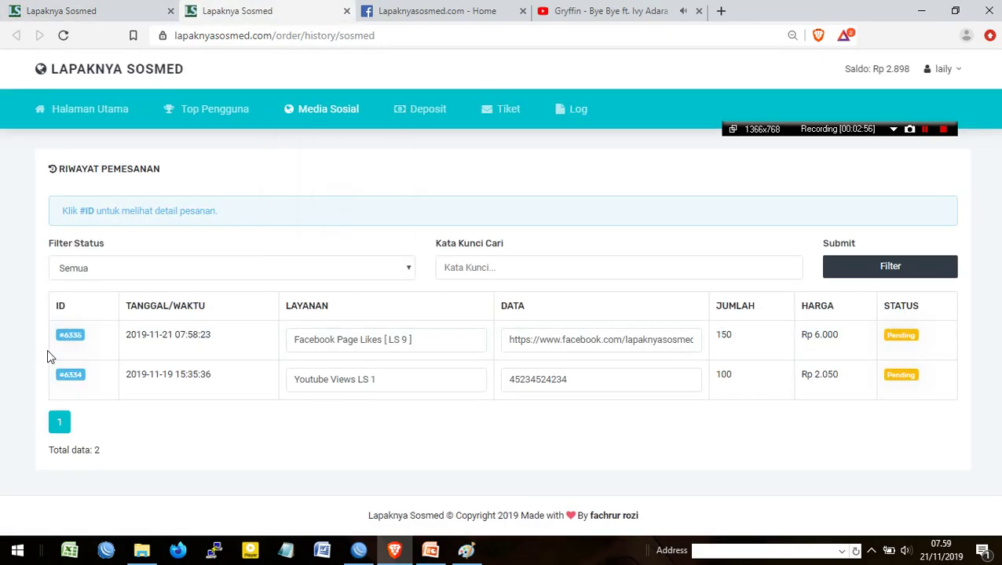
{"action": "left_click", "coordinate": [68, 335]}
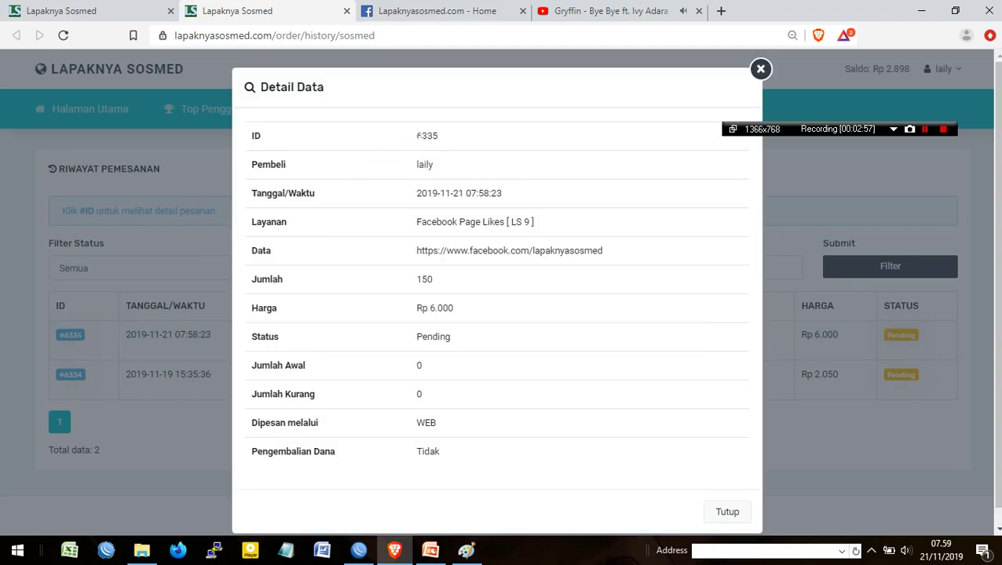
{"action": "scroll", "coordinate": [457, 390], "scroll_direction": "down", "scroll_amount": 1}
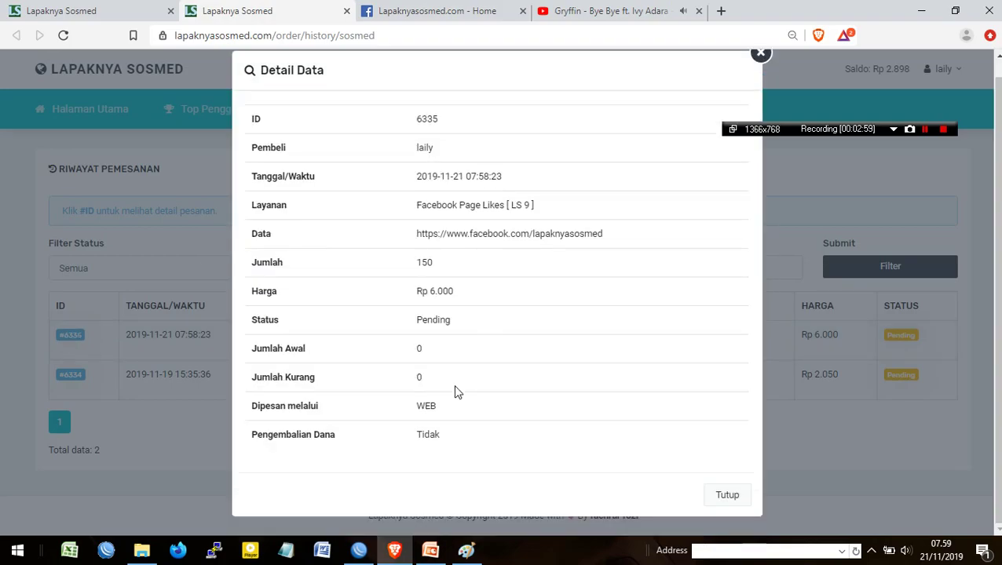
{"action": "double_click", "coordinate": [458, 176]}
{"action": "triple_click", "coordinate": [438, 177]}
{"action": "key", "text": "ctrl+c"}
Step: Paste the order time into the ticket message and add 'layanan tidak bisa digunakan mohon segera di proses'
{"action": "left_click", "coordinate": [101, 10]}
{"action": "left_click", "coordinate": [210, 368]}
{"action": "key", "text": "ctrl+v"}
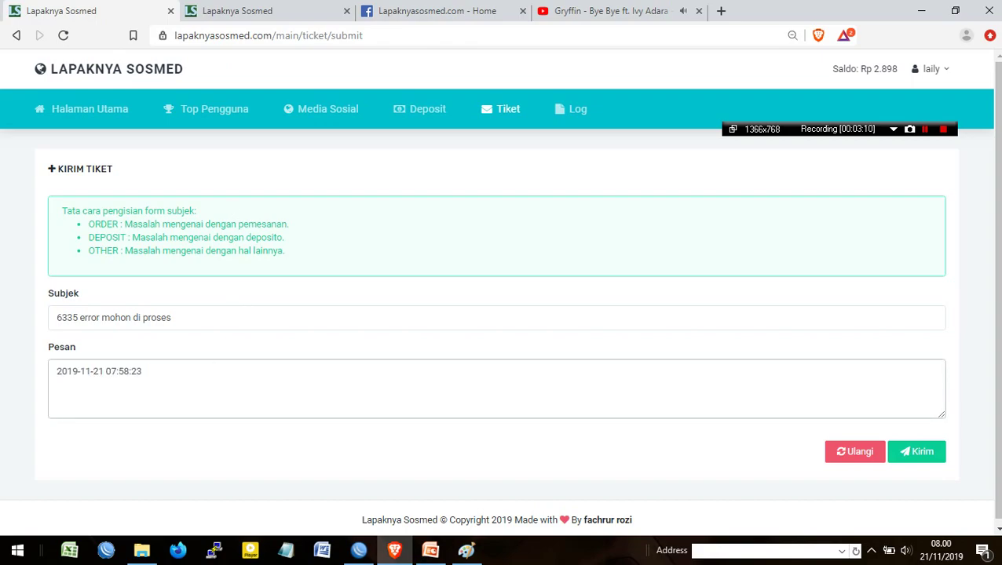
{"action": "type", "text": "layanan tidak b"}
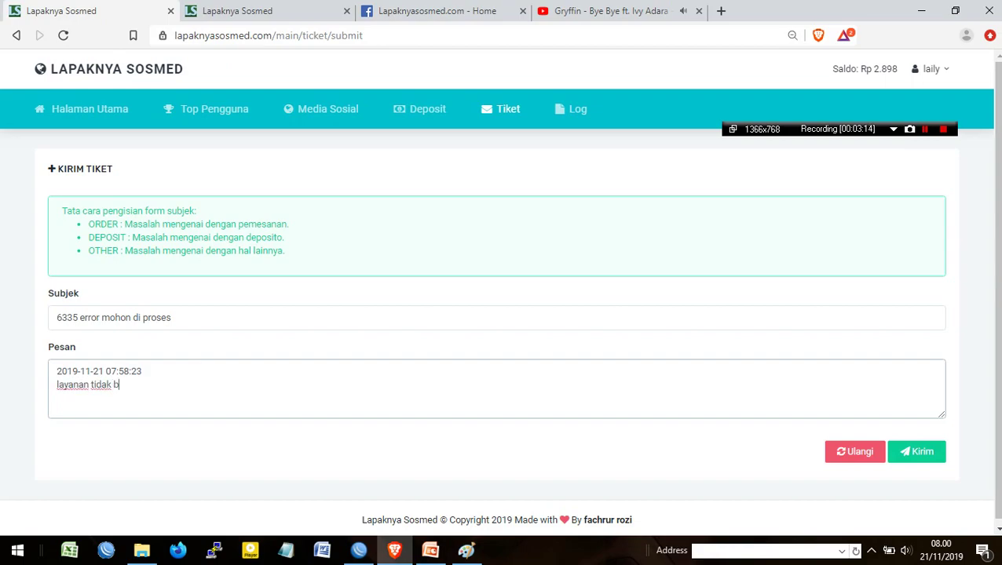
{"action": "type", "text": "isa digunakan moho"}
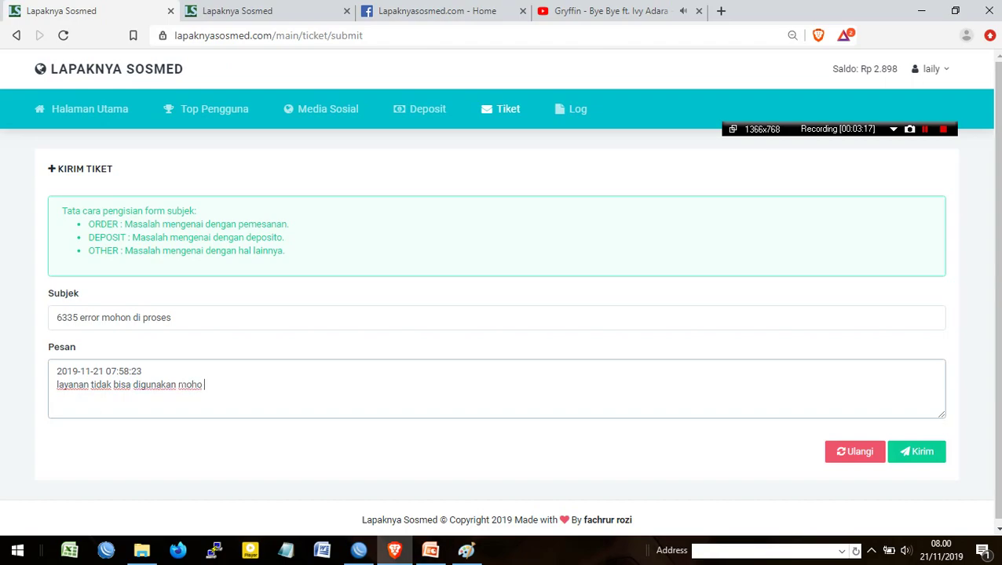
{"action": "type", "text": "n segera di proses"}
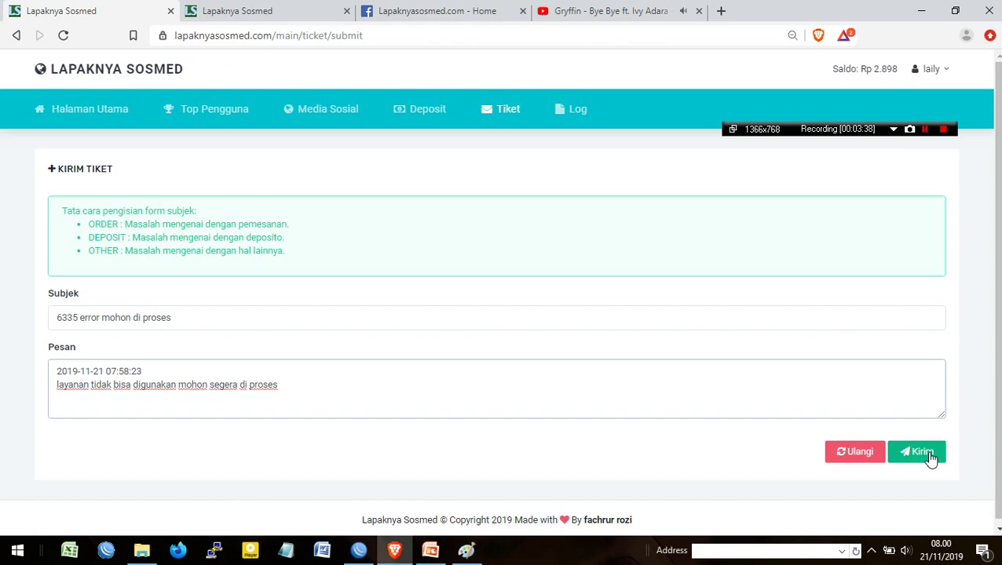
{"action": "left_click", "coordinate": [452, 10]}
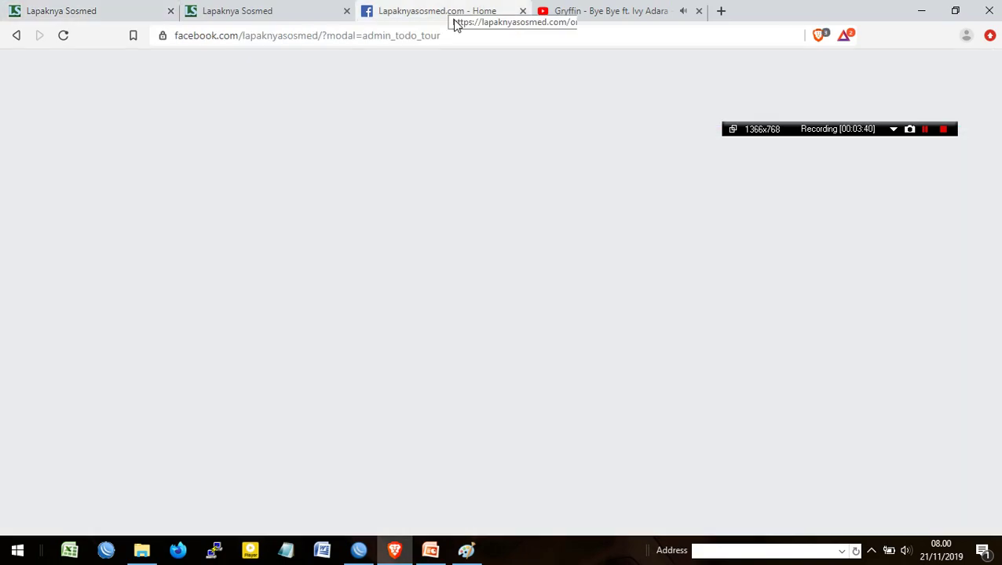
{"action": "scroll", "coordinate": [585, 393], "scroll_direction": "down", "scroll_amount": 3}
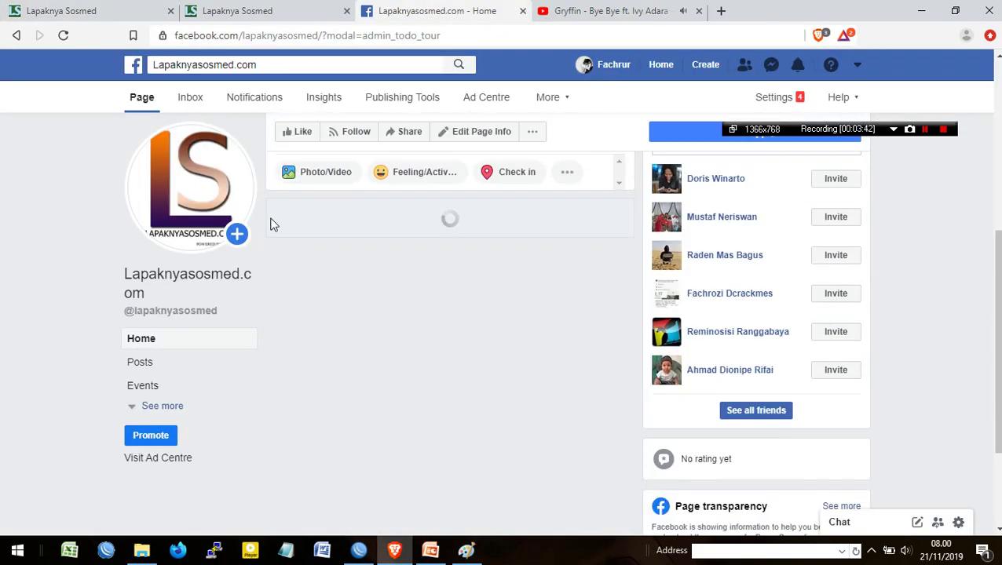
{"action": "left_click", "coordinate": [109, 14]}
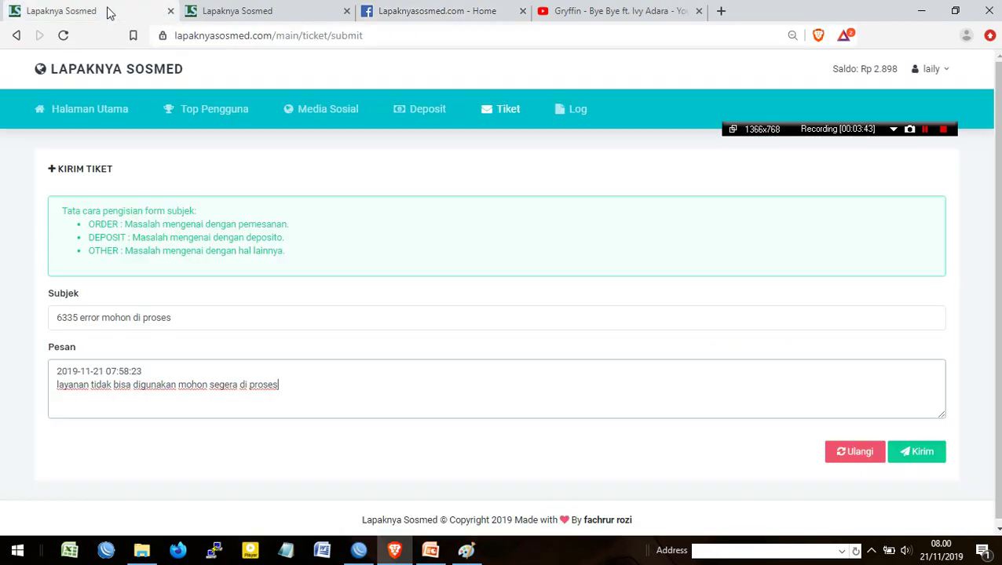
Step: Send the order 6335 ticket, getting the 'Tiket Berhasil Dibuat' confirmation
{"action": "left_click", "coordinate": [906, 456]}
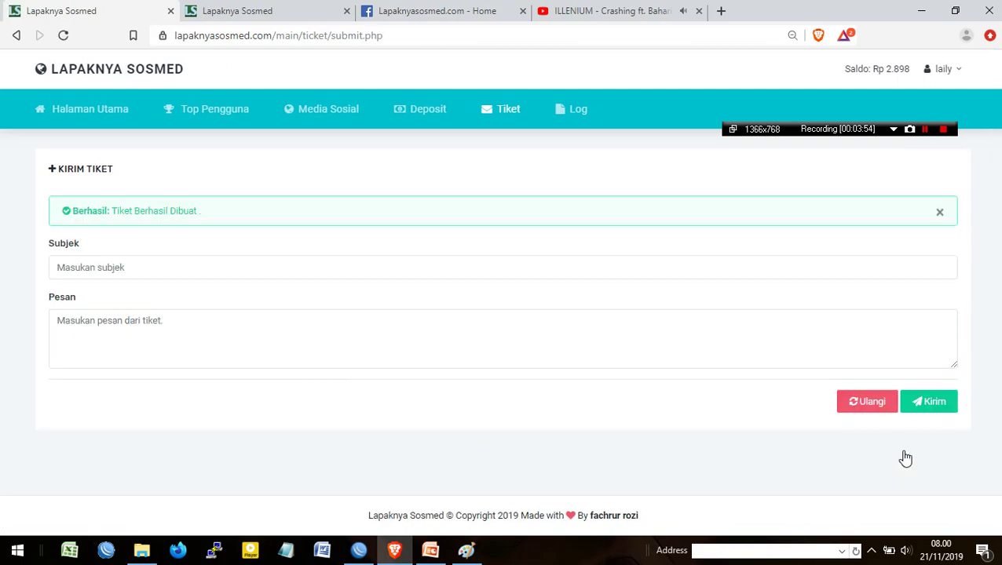